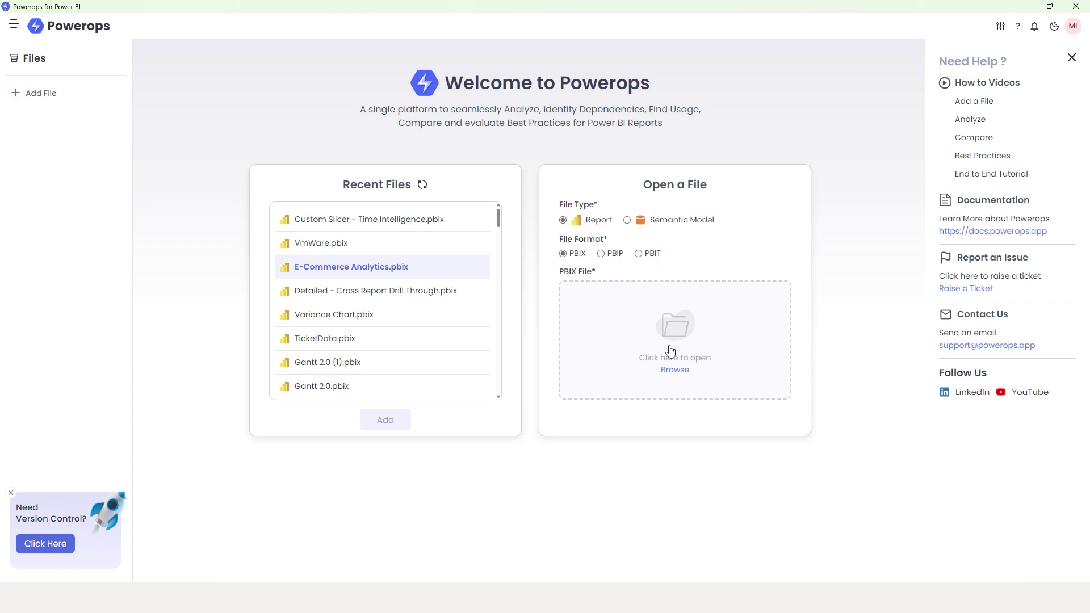
# - Browse to E-Commerce Analytics.pbix and add it to Powerops for analysis
pyautogui.click(675, 371)
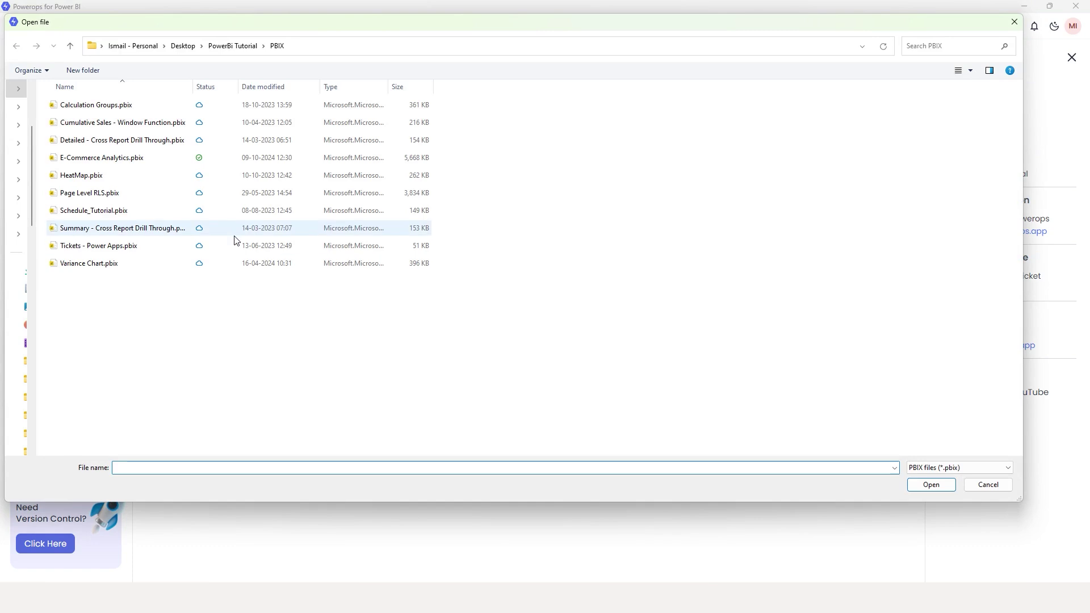
pyautogui.click(115, 166)
pyautogui.doubleClick(116, 166)
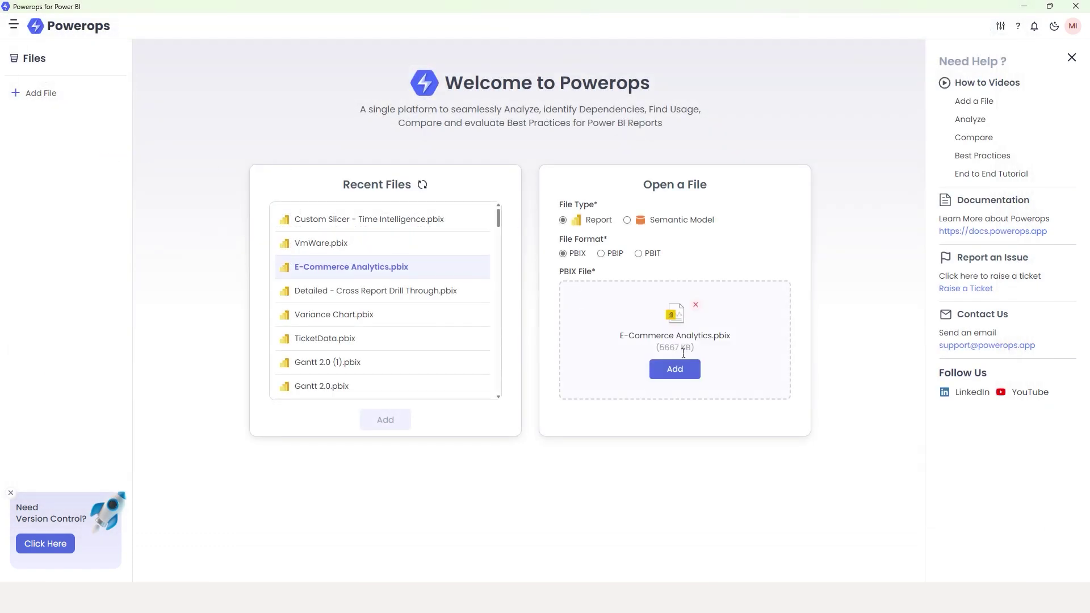
pyautogui.click(679, 371)
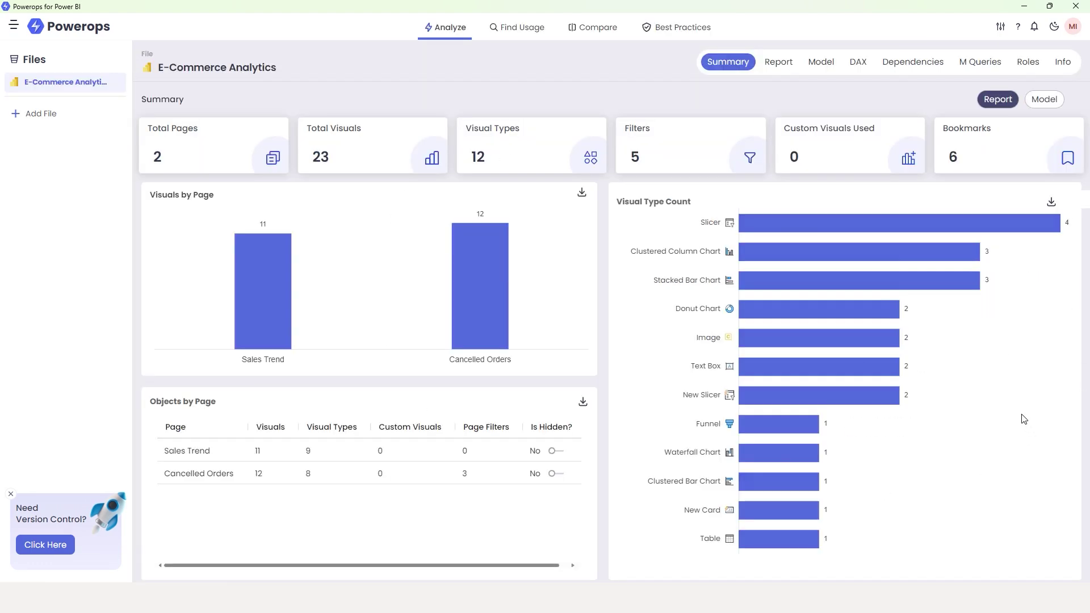
# - Show the Report's Bookmarks (6) table for E-Commerce Analytics
pyautogui.click(779, 68)
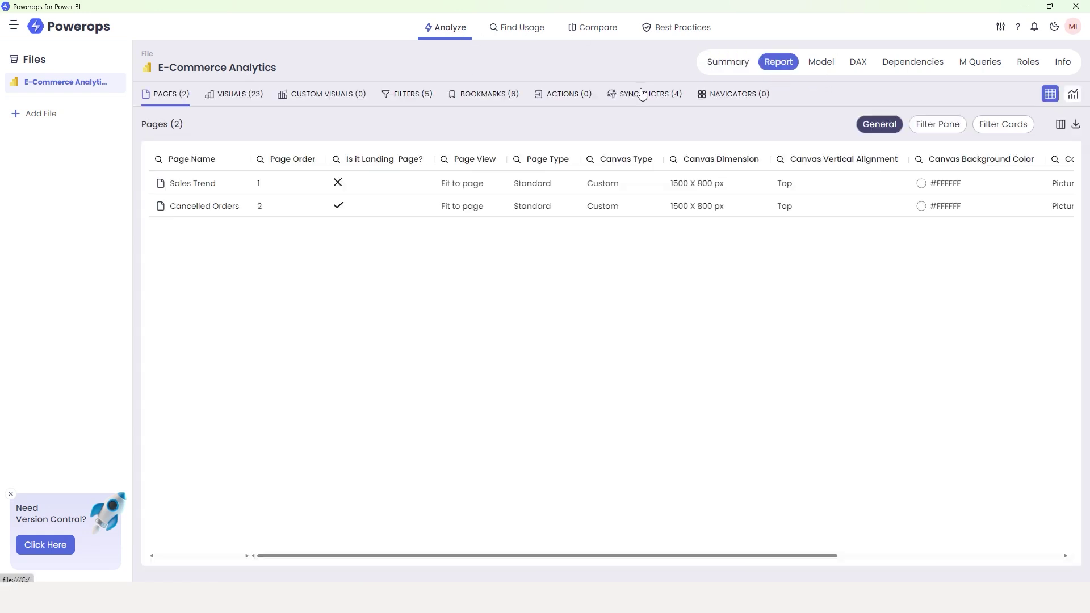
pyautogui.click(483, 96)
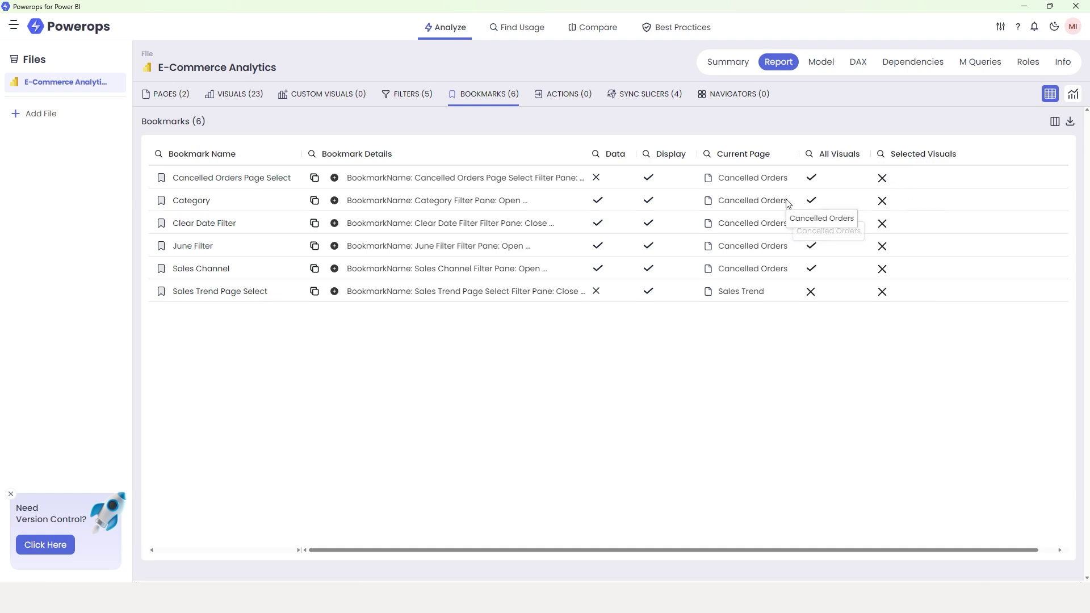
# - Expand the Cancelled Orders Page Select bookmark's details and scroll through its filter and visual settings
pyautogui.click(335, 179)
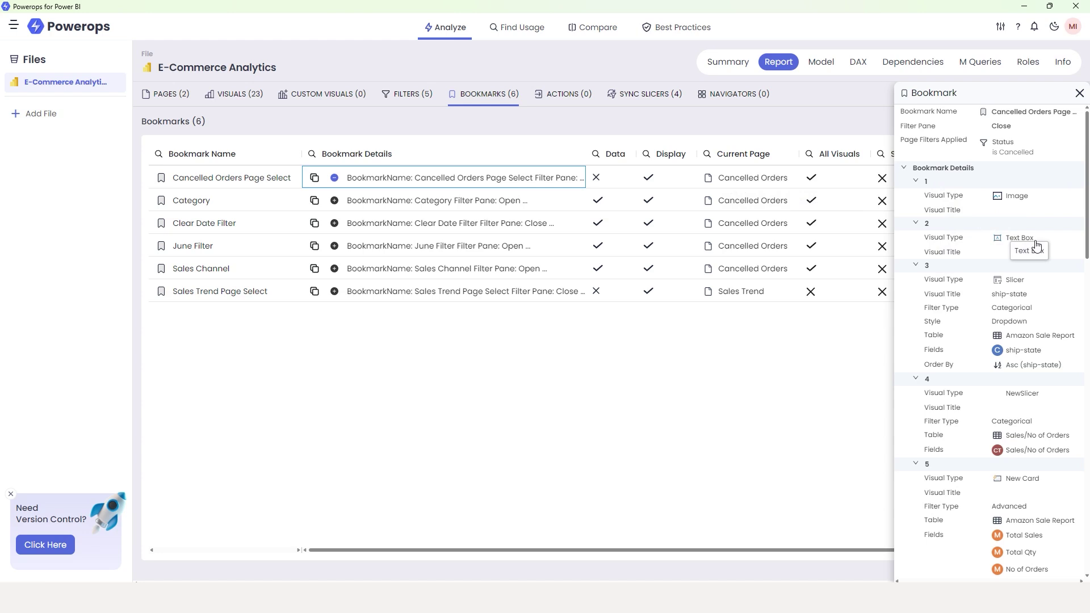
pyautogui.moveTo(1086, 222); pyautogui.dragTo(1088, 262)
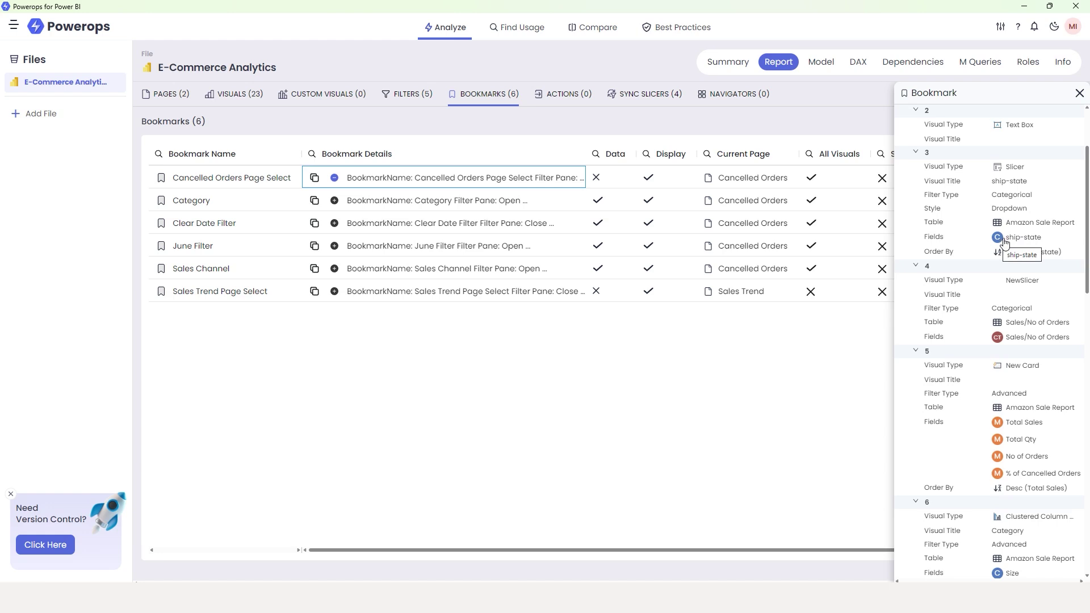
pyautogui.scroll(-3, 1006, 212)
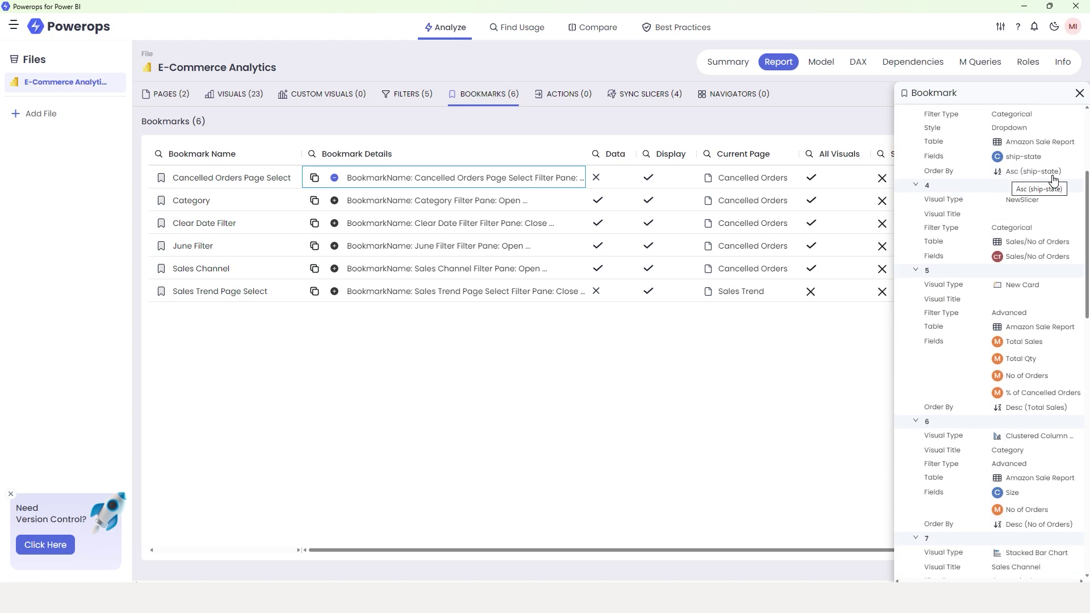
pyautogui.scroll(-7, 1077, 260)
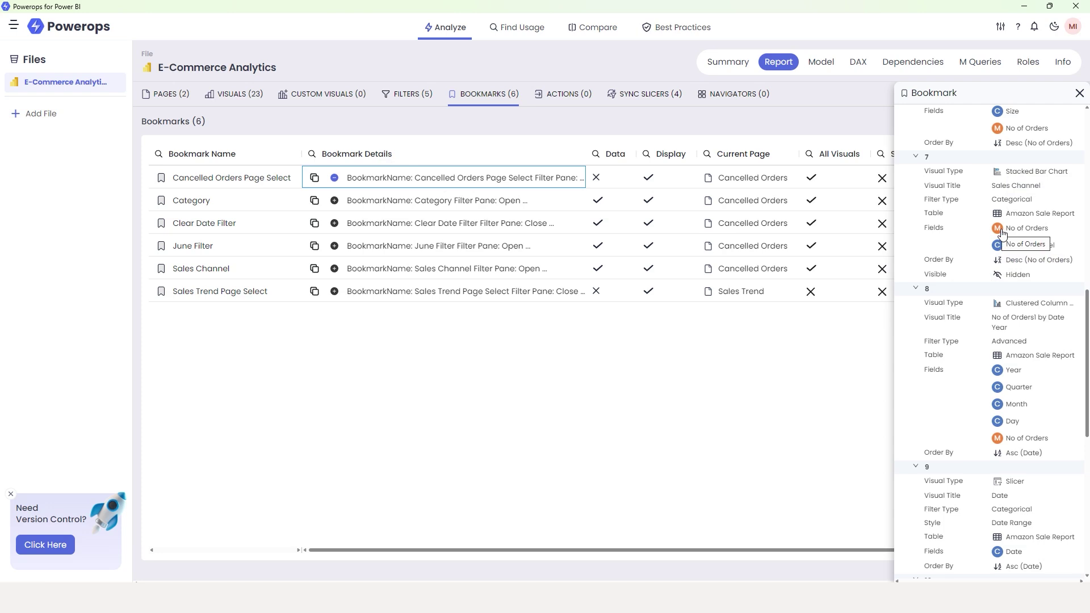
pyautogui.moveTo(1085, 320); pyautogui.dragTo(1079, 141)
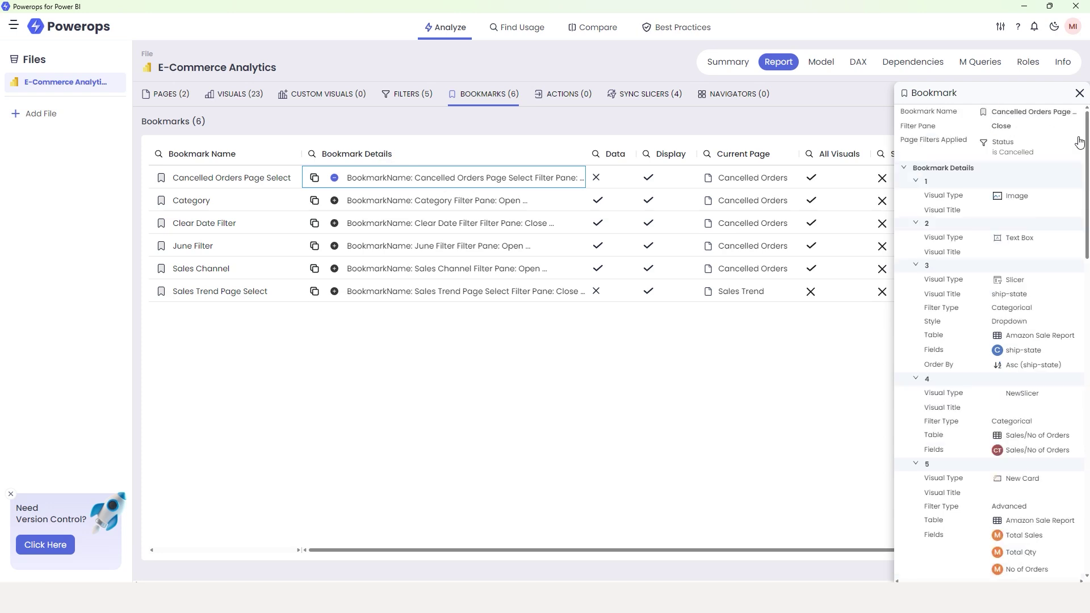
# - Compare the June Filter and Cancelled Orders Page Select details, then view Sales Channel's
pyautogui.click(335, 246)
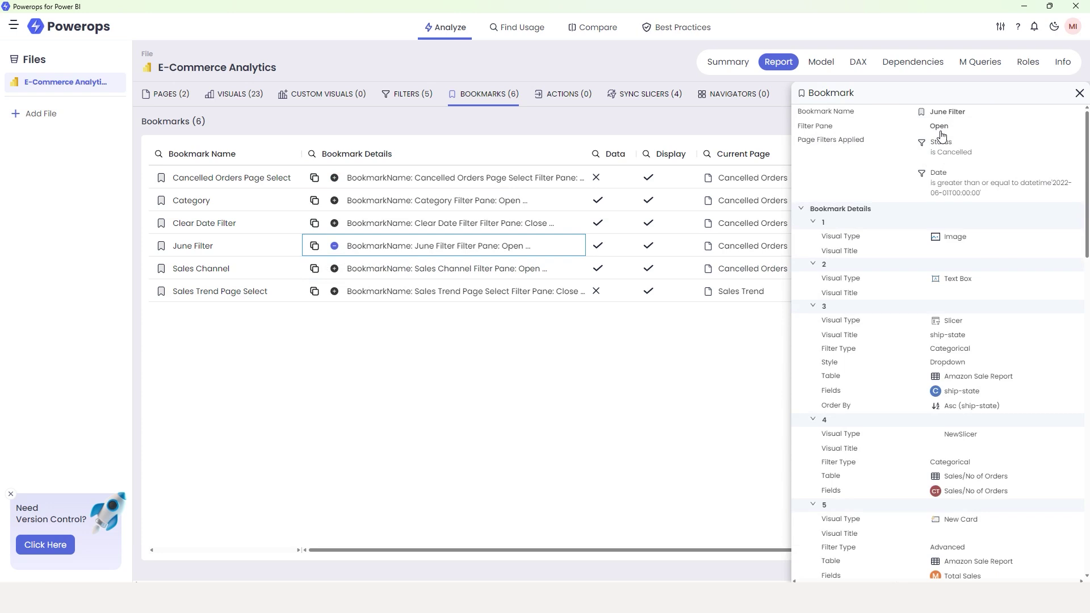
pyautogui.click(334, 177)
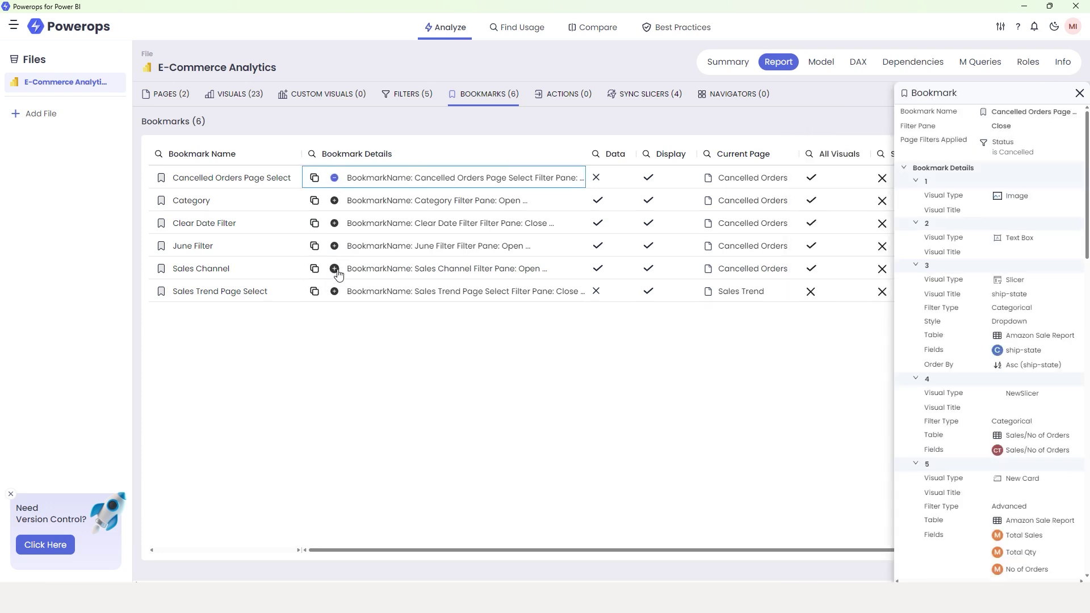
pyautogui.click(334, 246)
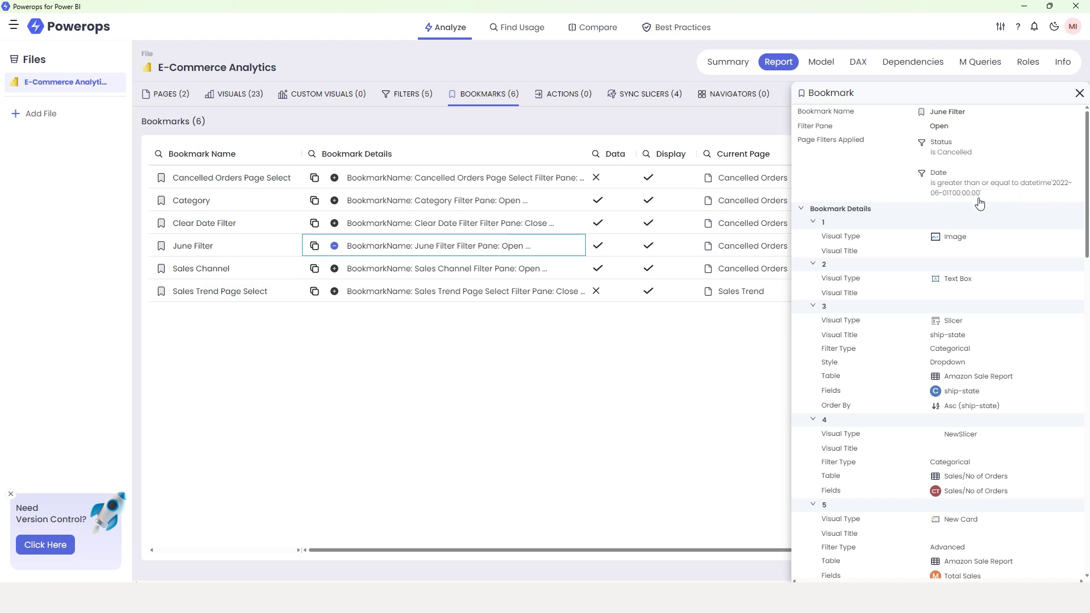
pyautogui.scroll(-8, 965, 224)
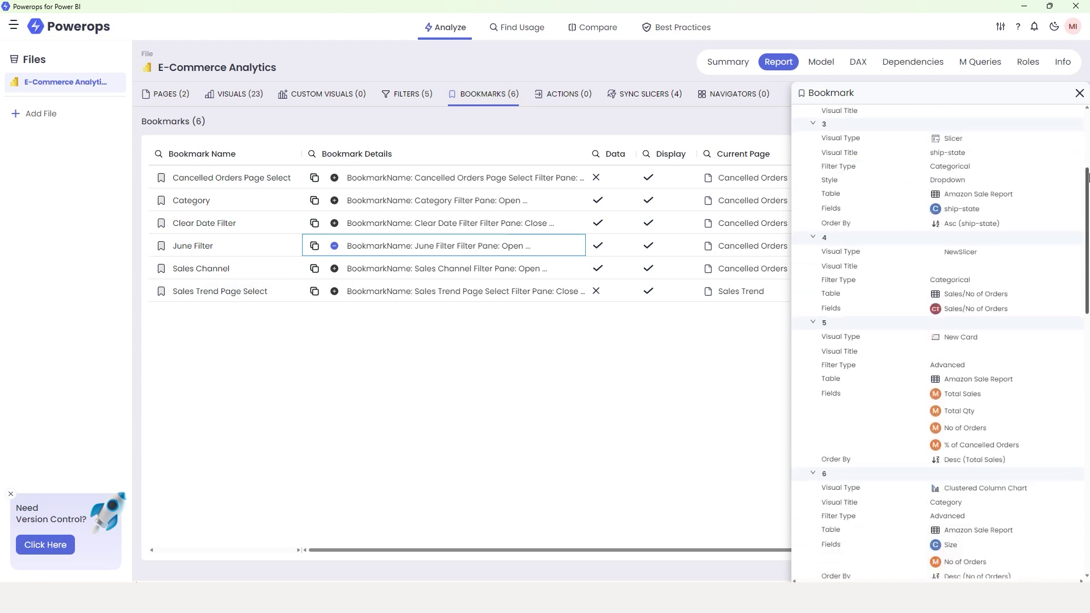
pyautogui.moveTo(1088, 275); pyautogui.dragTo(904, 285)
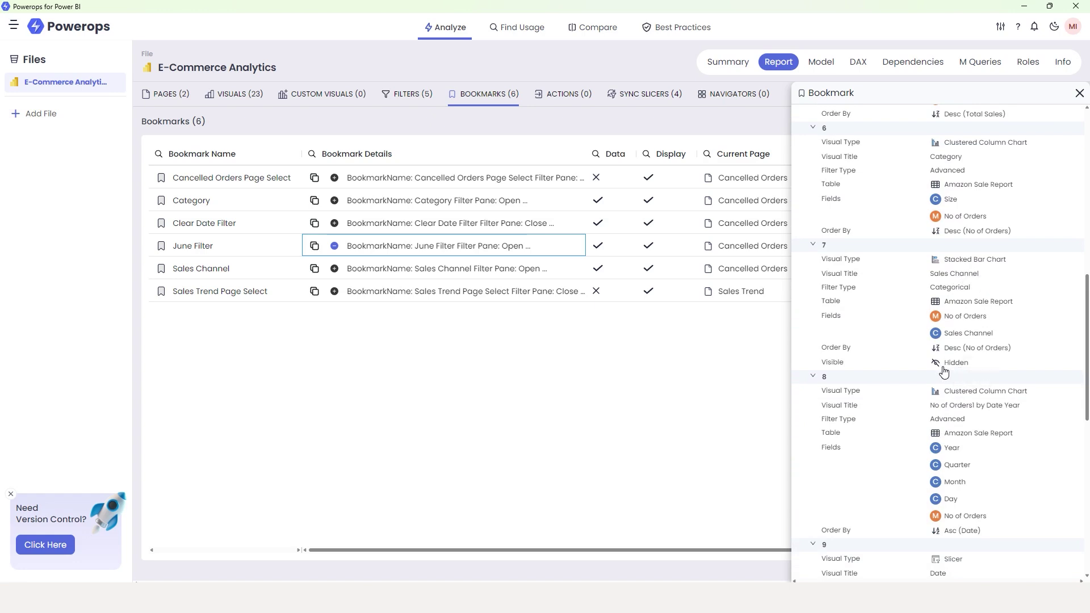
pyautogui.scroll(10, 1087, 309)
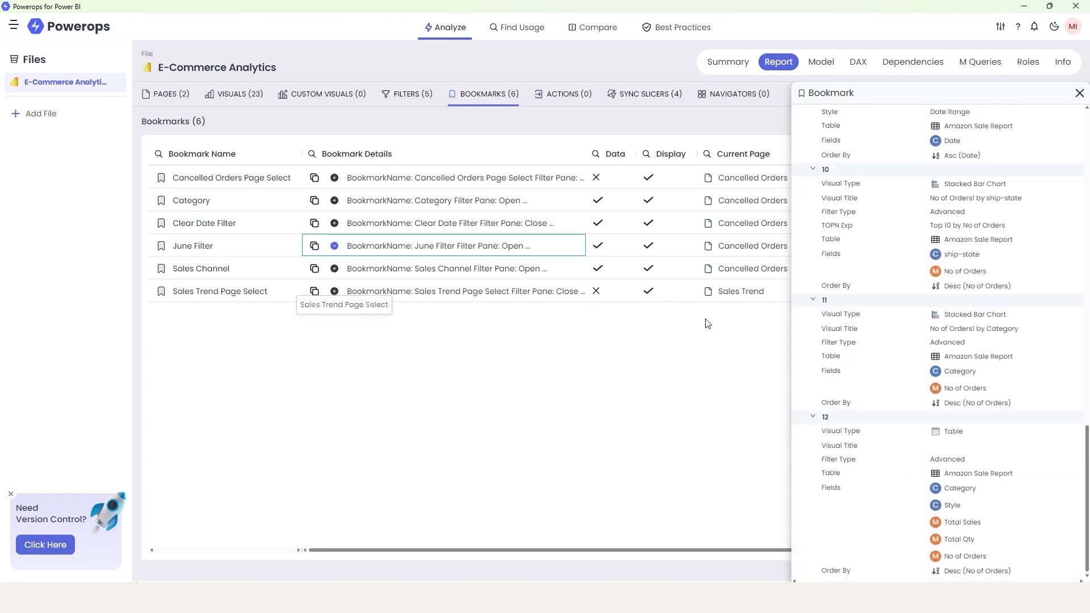
pyautogui.click(334, 269)
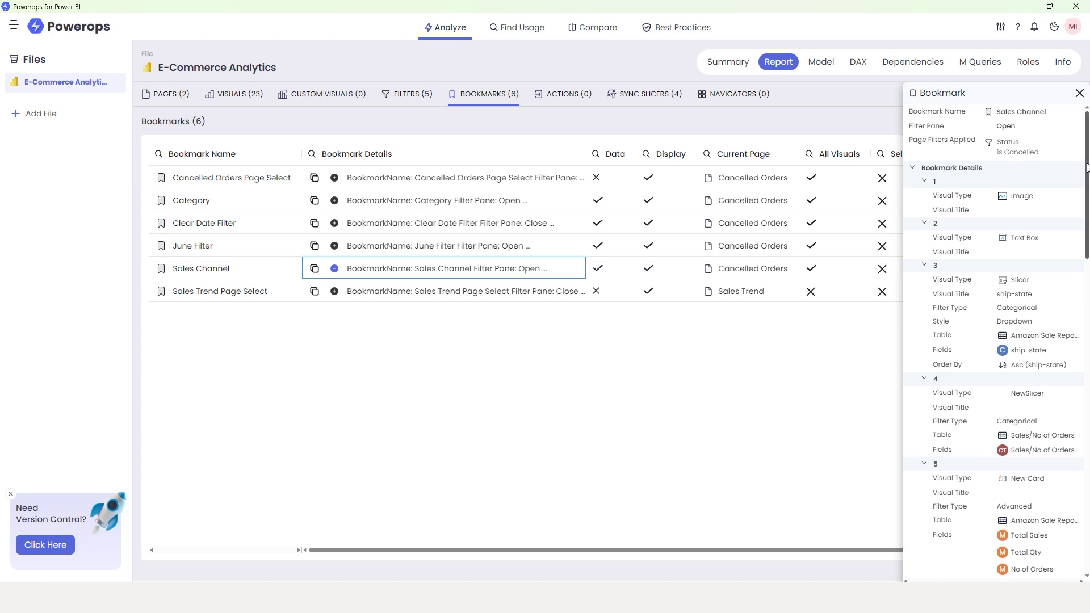
pyautogui.scroll(-1, 1086, 170)
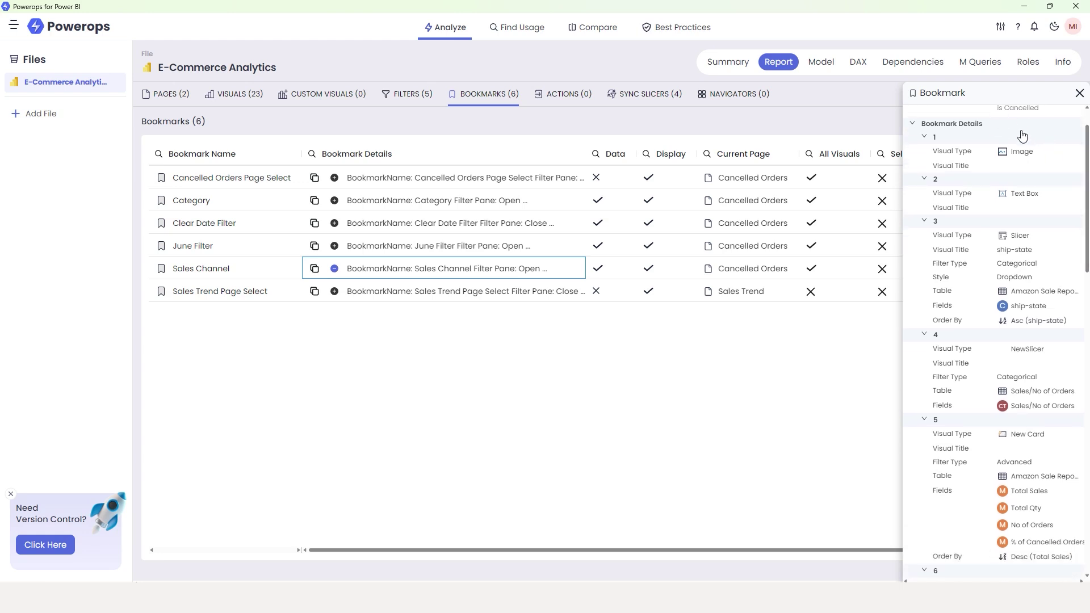
# - Scroll through the Sales Channel details, then view the Category bookmark's details
pyautogui.scroll(-5, 1084, 171)
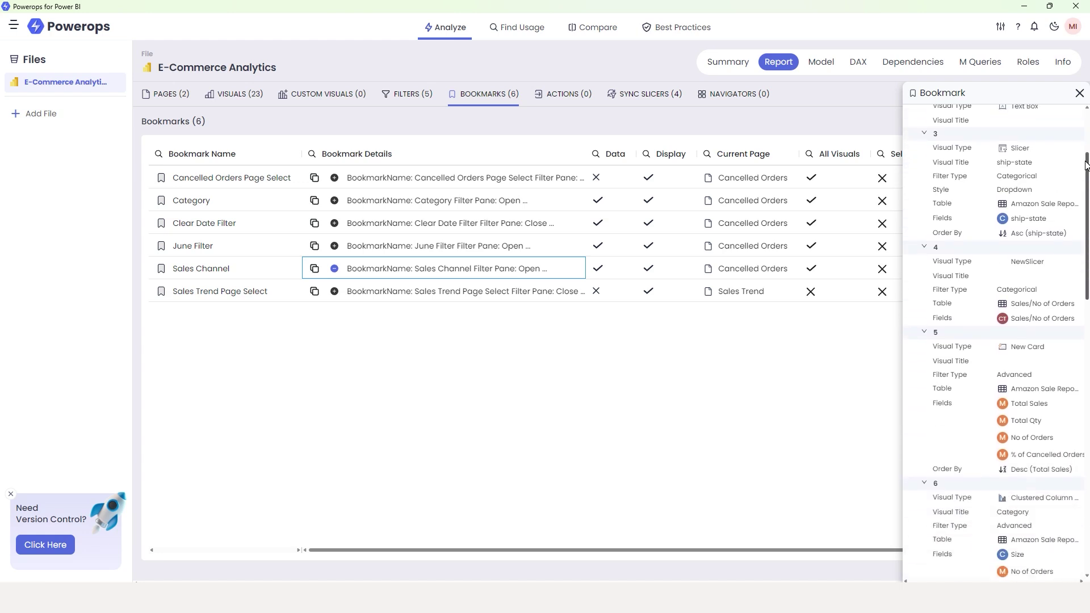
pyautogui.scroll(-5, 1087, 215)
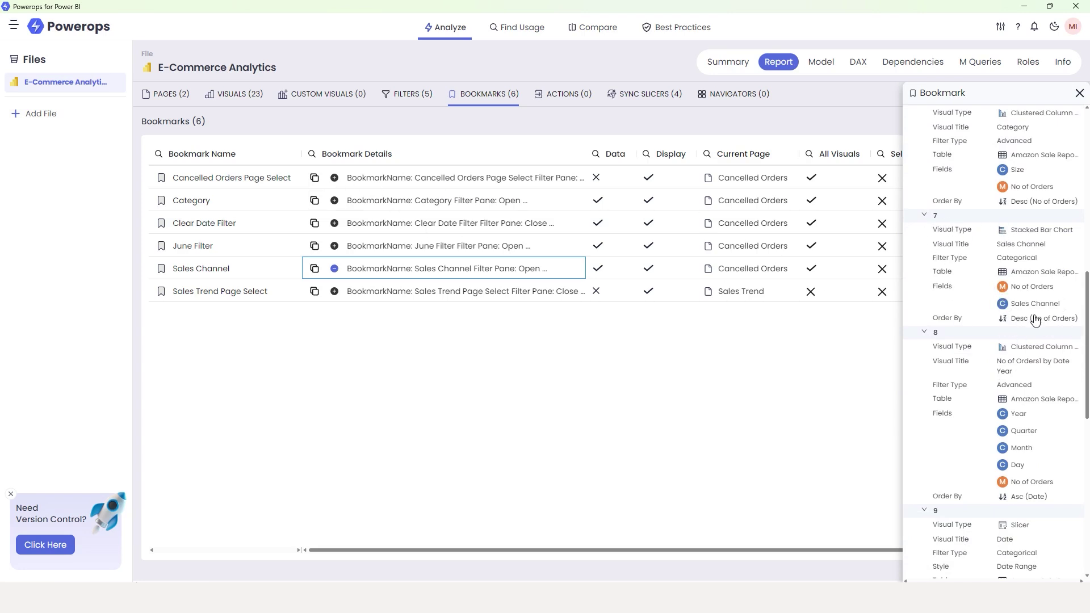
pyautogui.moveTo(1087, 286); pyautogui.dragTo(1087, 442)
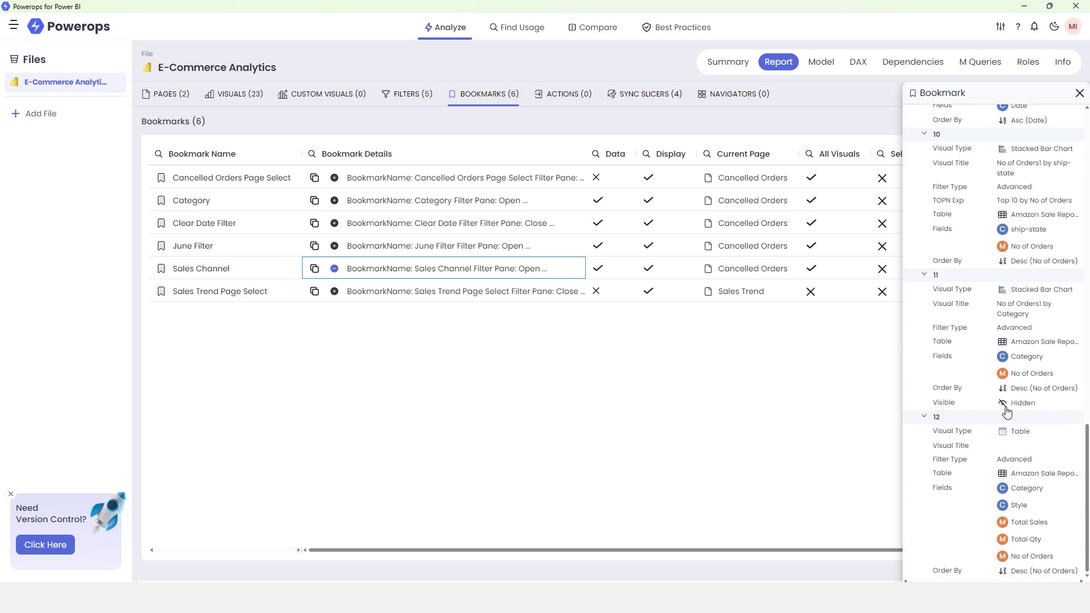
pyautogui.click(335, 200)
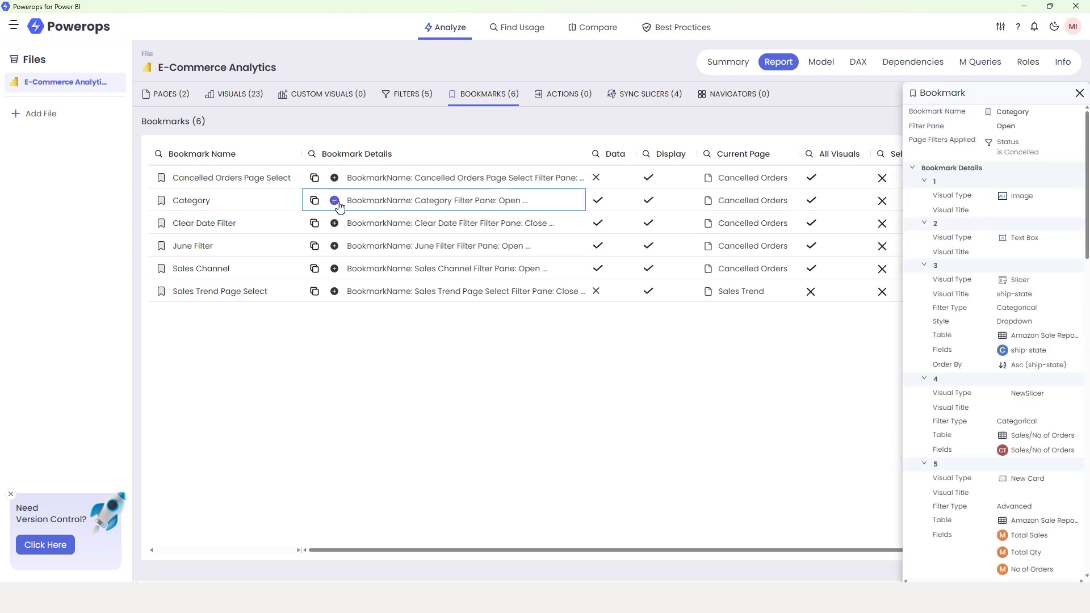
pyautogui.moveTo(1085, 152); pyautogui.dragTo(1085, 315)
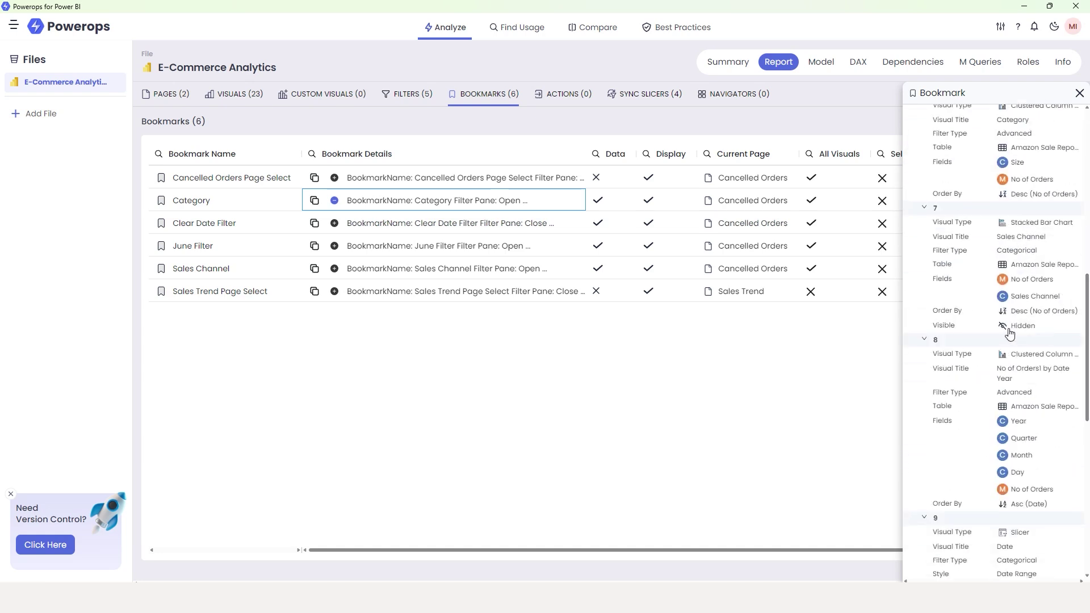
# - Revisit the Sales Channel bookmark's details, then close the Bookmark panel
pyautogui.click(334, 269)
pyautogui.scroll(-15, 1085, 230)
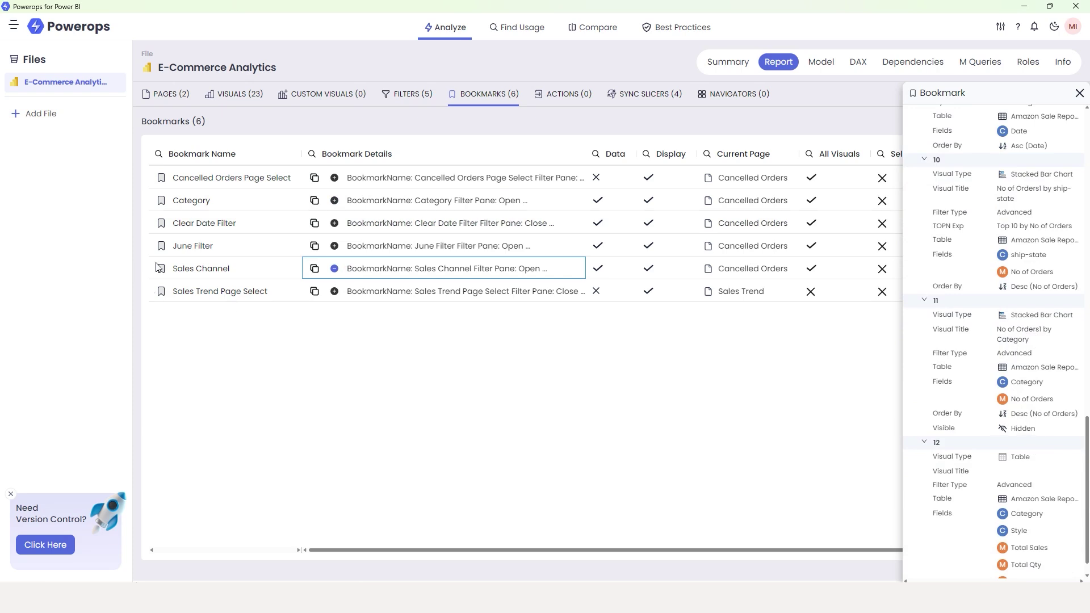
pyautogui.click(494, 314)
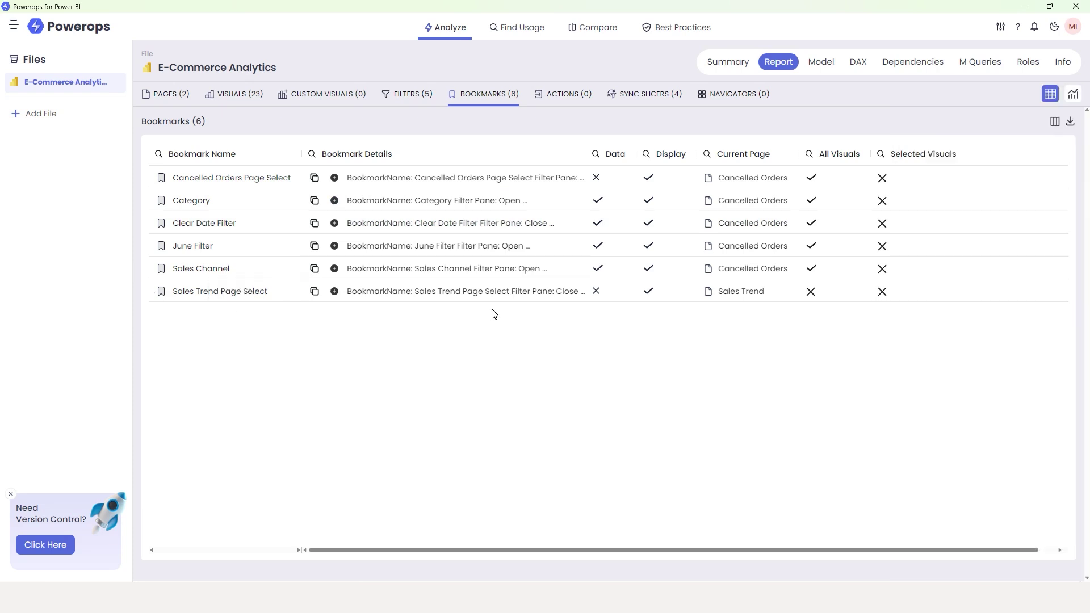
# - Review the Sales Trend Page Select bookmark's visuals, fields and sort orders, then move to Power BI Desktop
pyautogui.click(335, 292)
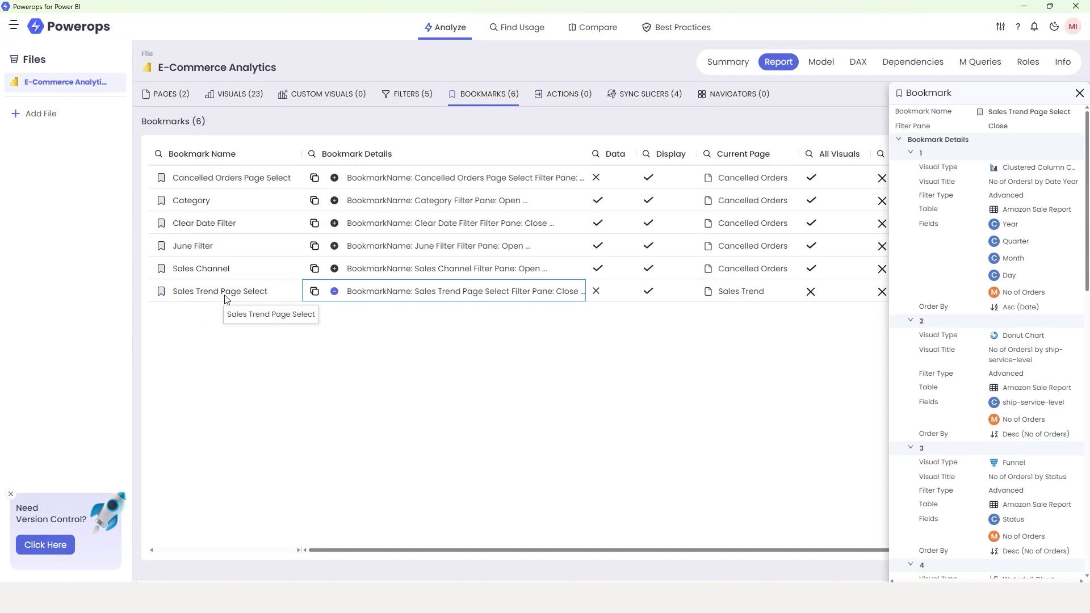
pyautogui.moveTo(1085, 190); pyautogui.dragTo(1087, 467)
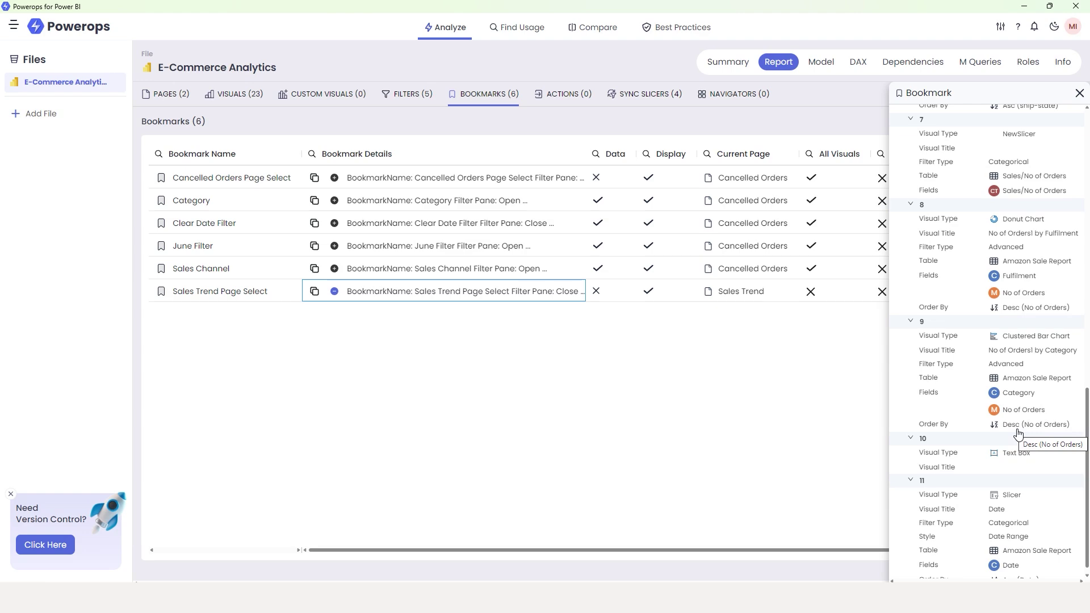
pyautogui.hotkey('alt', 'Tab')
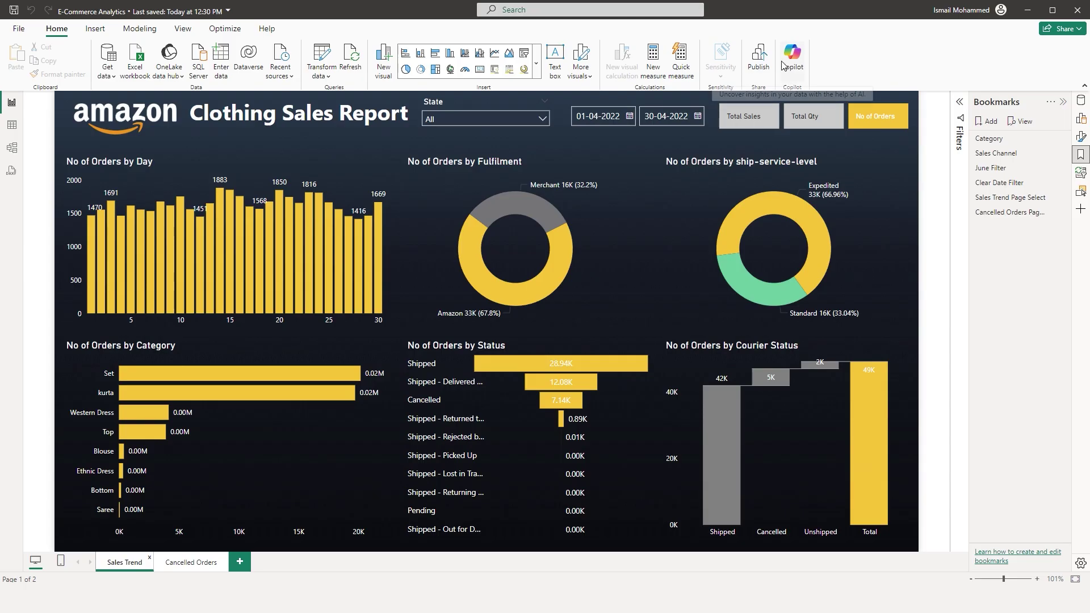
# - Sort the No of Orders by Category chart's axis by Category
pyautogui.click(137, 353)
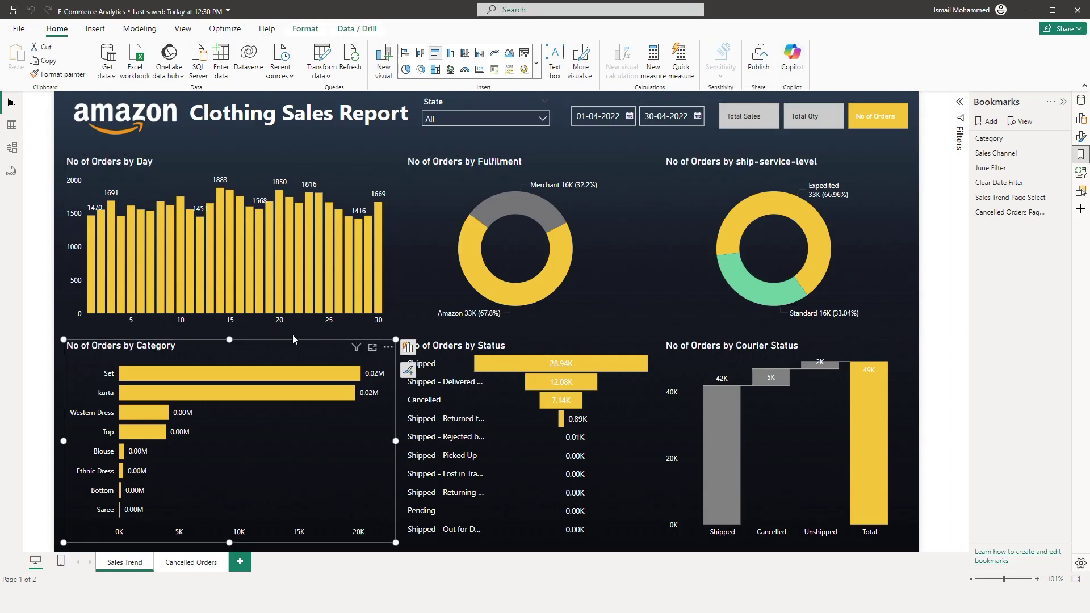
pyautogui.click(388, 348)
pyautogui.moveTo(476, 418)
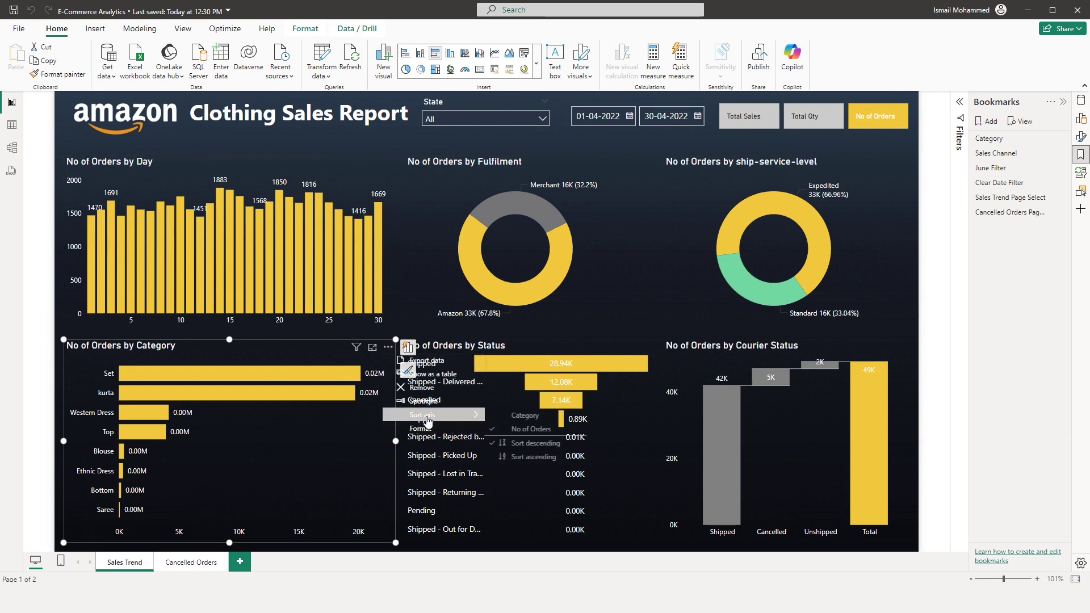
pyautogui.click(531, 419)
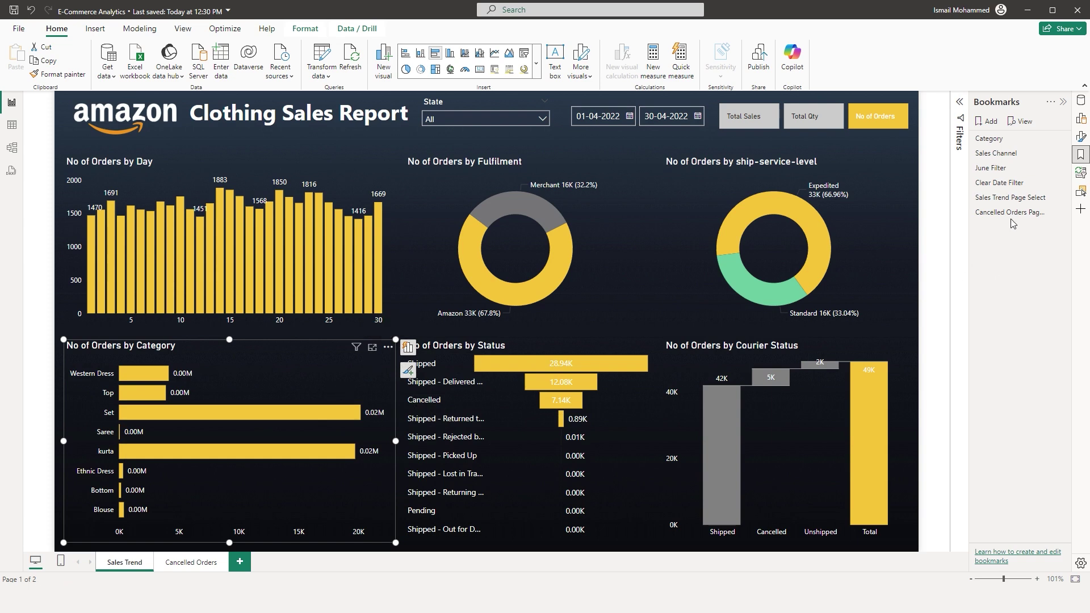
# - Update the Sales Trend Page Select bookmark to capture the new sort, then return to Powerops
pyautogui.click(1061, 197)
pyautogui.click(995, 216)
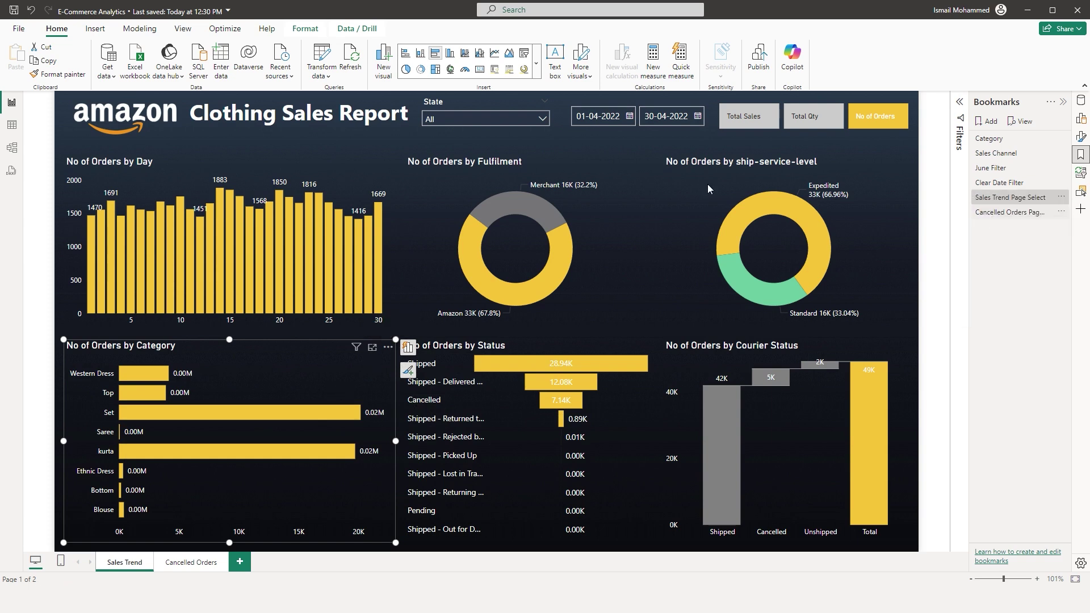
pyautogui.hotkey('alt', 'Tab')
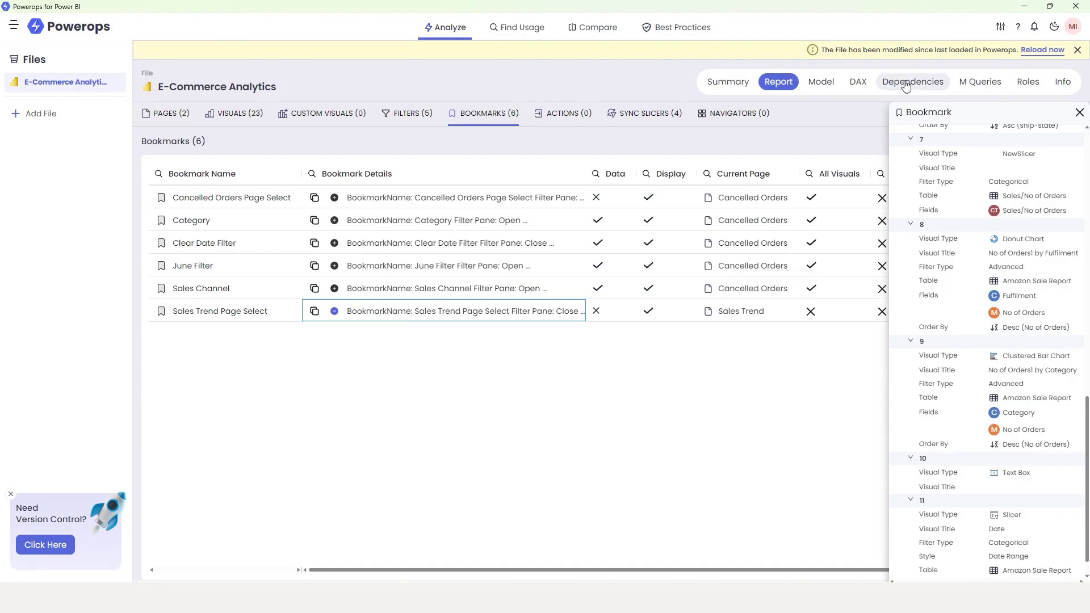
# - Reload the modified file and confirm Sales Trend Page Select's category chart orders by Desc (Category)
pyautogui.moveTo(825, 55); pyautogui.dragTo(950, 57)
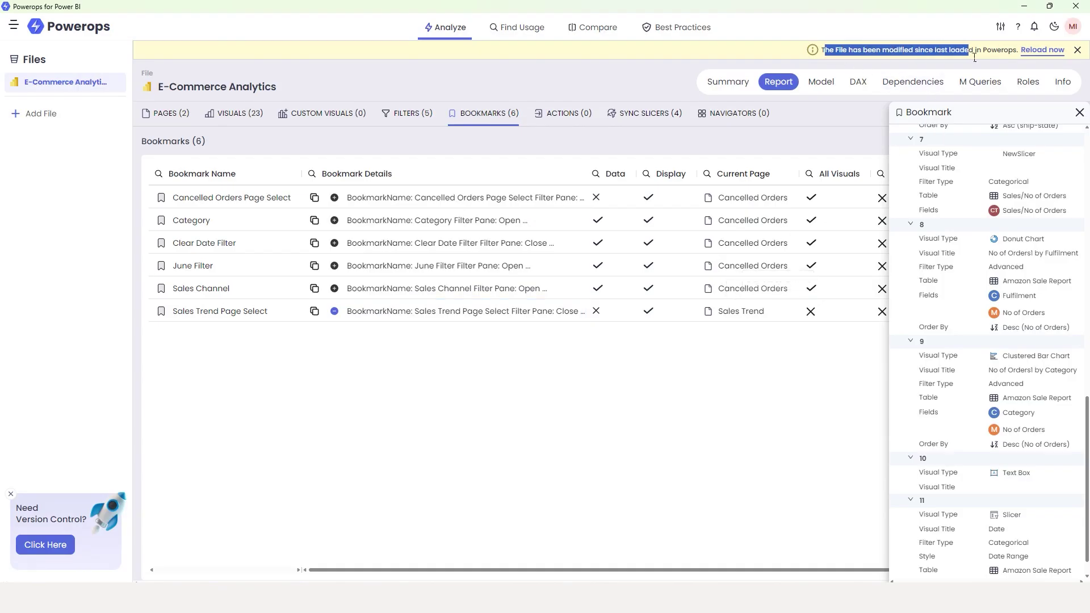
pyautogui.click(1044, 51)
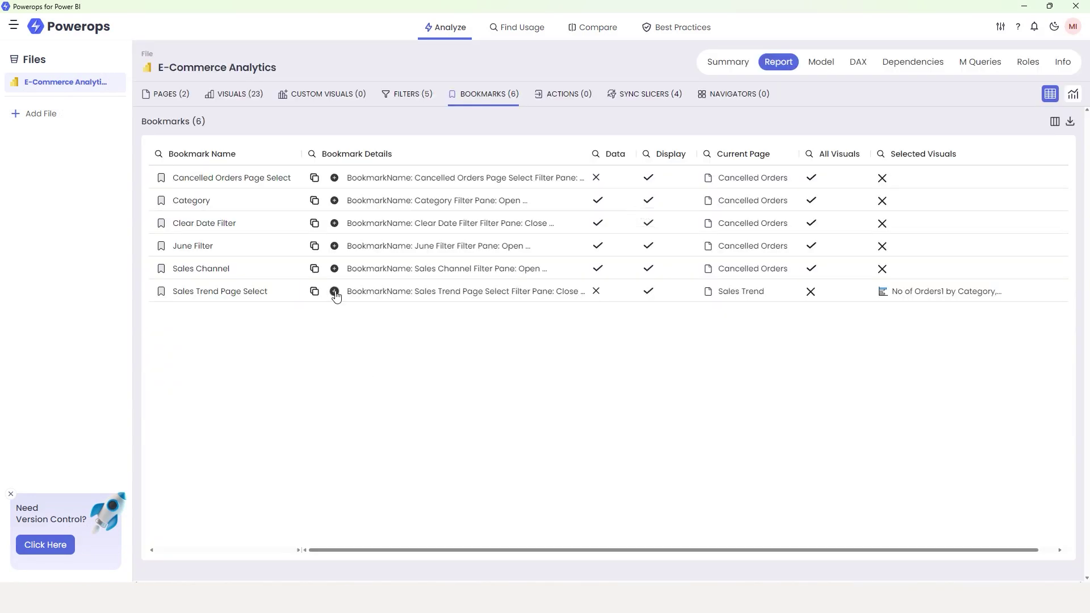
pyautogui.click(334, 292)
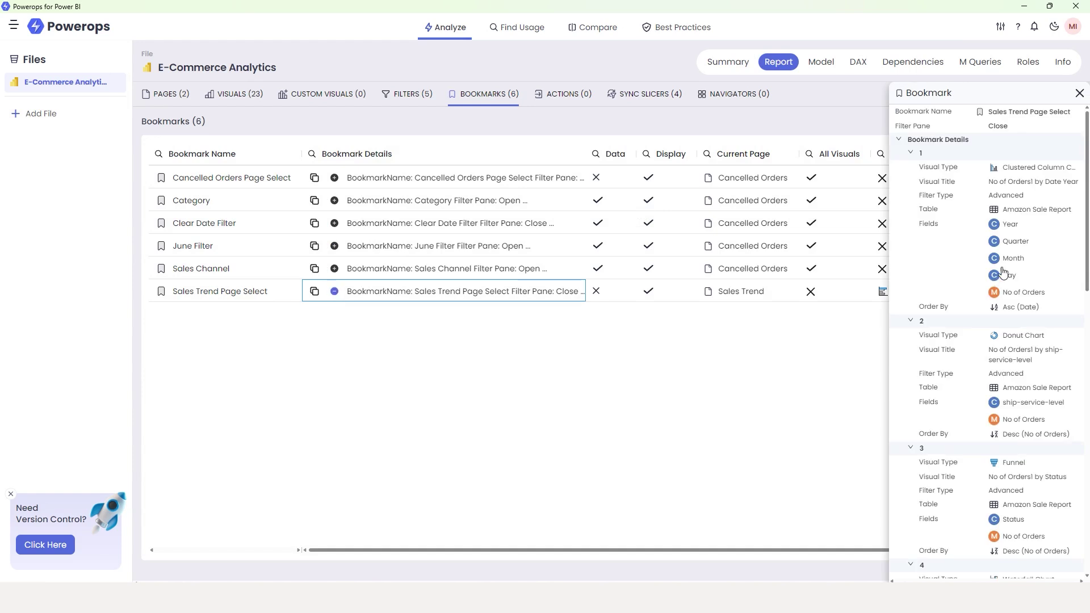
pyautogui.moveTo(1088, 169); pyautogui.dragTo(1086, 474)
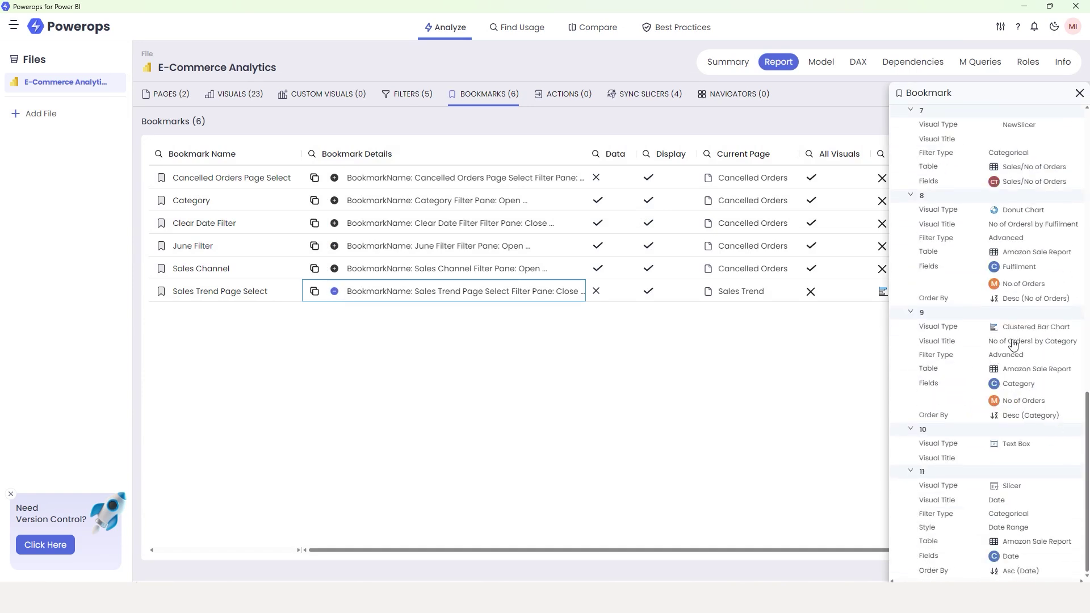